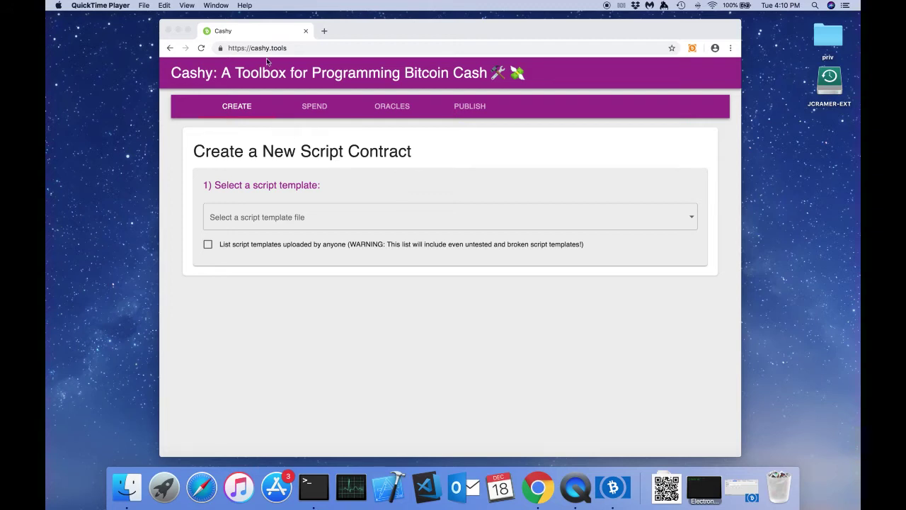
{"action": "left_click", "coordinate": [299, 49]}
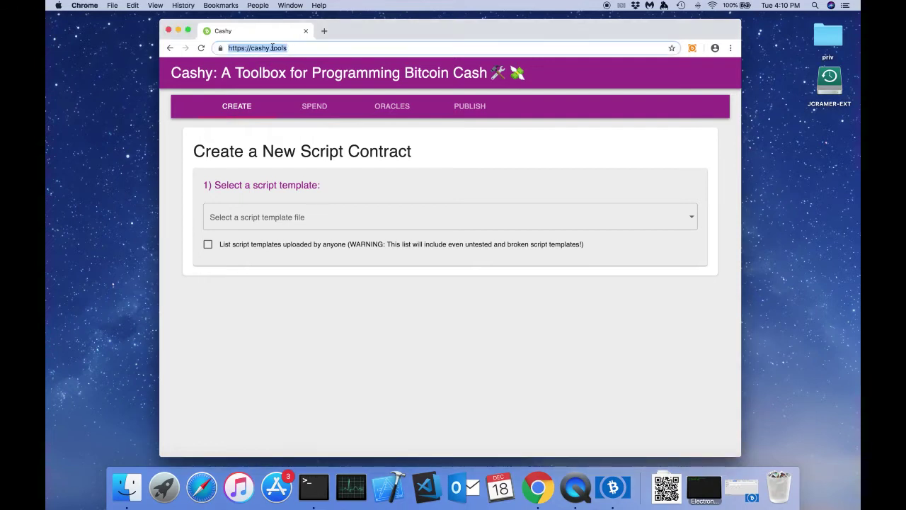
{"action": "left_click", "coordinate": [297, 48]}
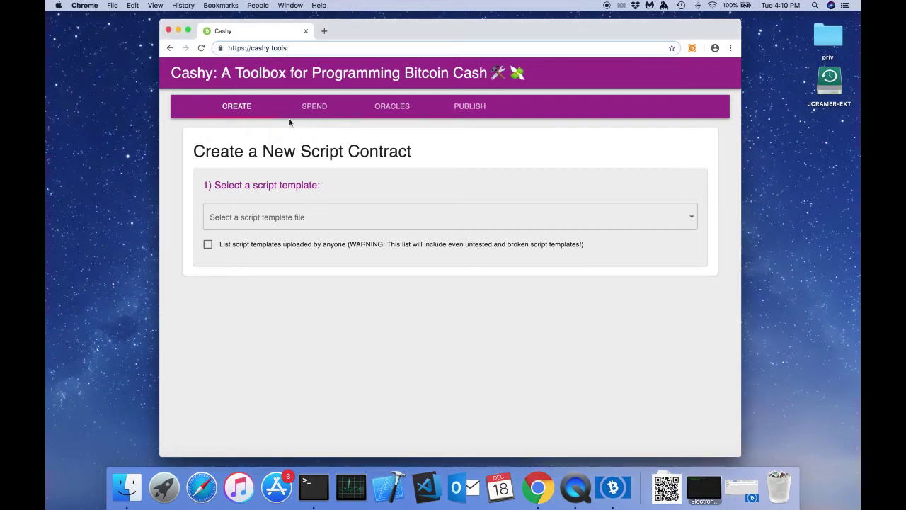
{"action": "left_click", "coordinate": [253, 135]}
Select the Multisignature script template for the new script contract.
{"action": "left_click", "coordinate": [249, 110]}
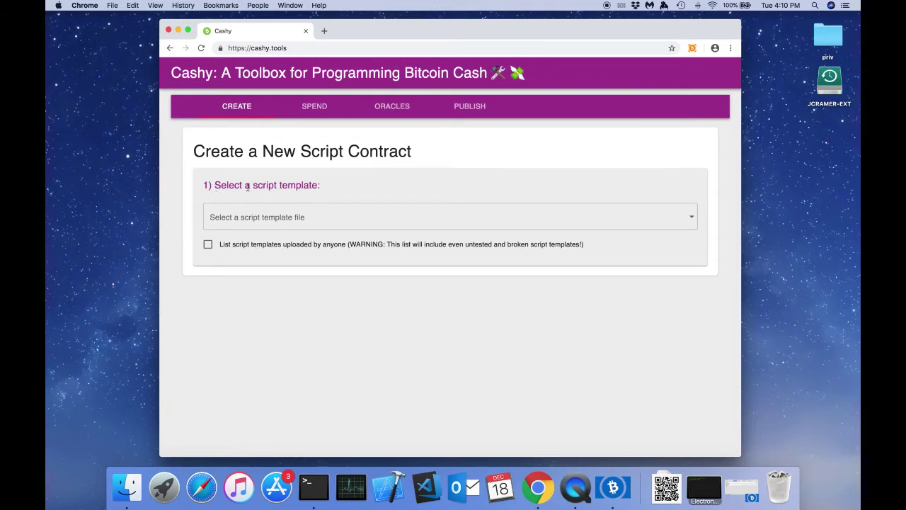
{"action": "left_click", "coordinate": [319, 216]}
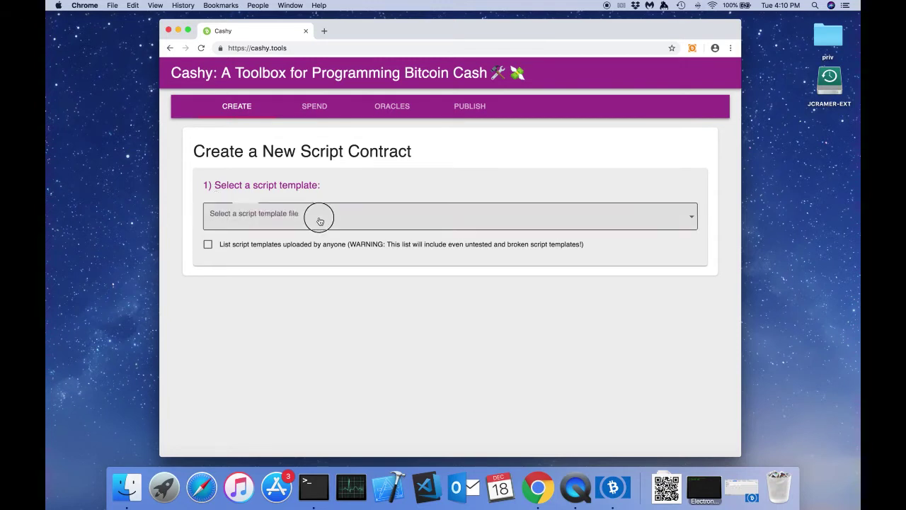
{"action": "left_click", "coordinate": [272, 262]}
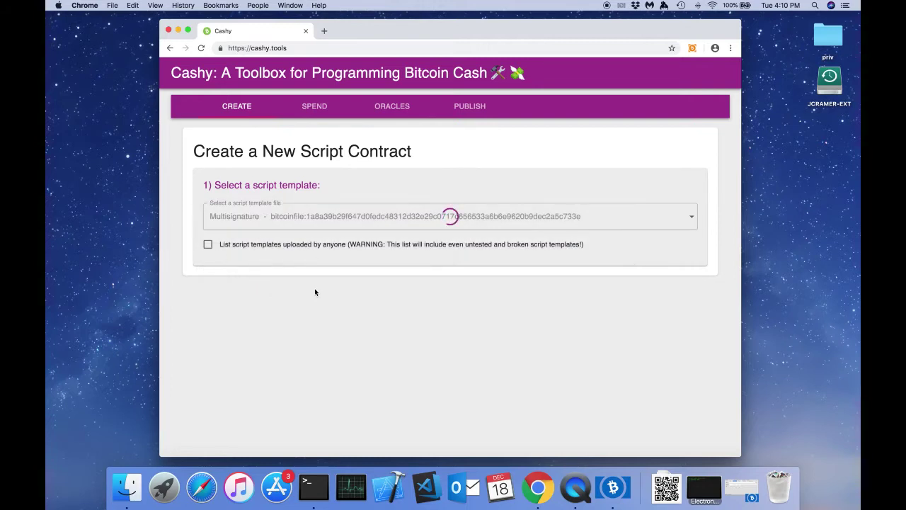
Set the number of required signers M to OP_1 and the number of possible pubkeys N to OP_2.
{"action": "scroll", "coordinate": [315, 292], "scroll_direction": "down", "scroll_amount": 5}
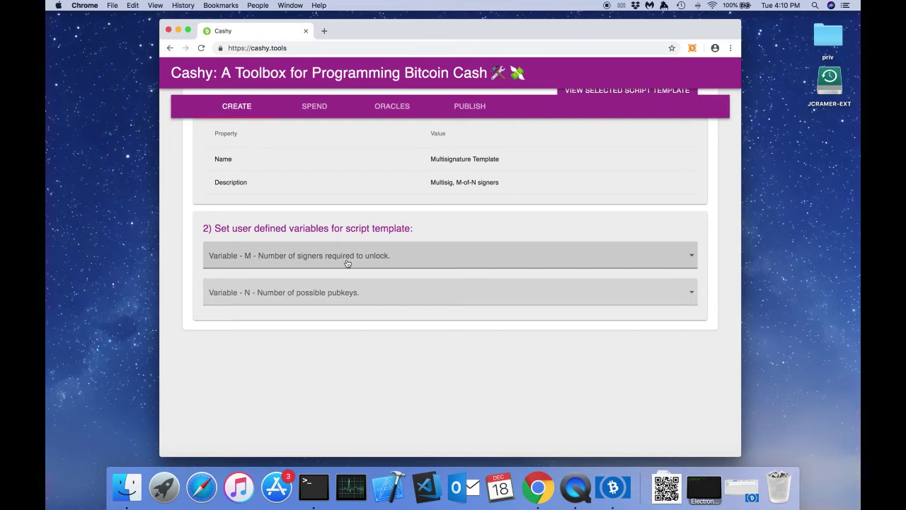
{"action": "left_click", "coordinate": [324, 258]}
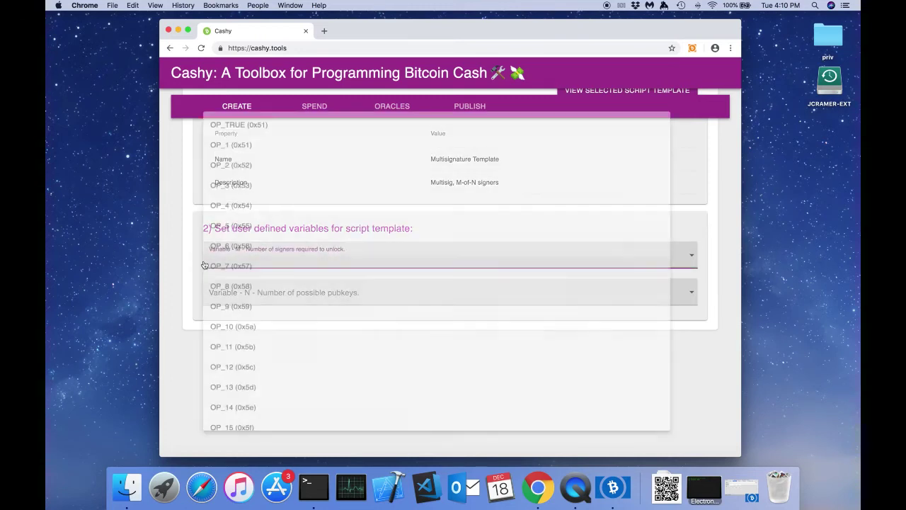
{"action": "left_click", "coordinate": [225, 138]}
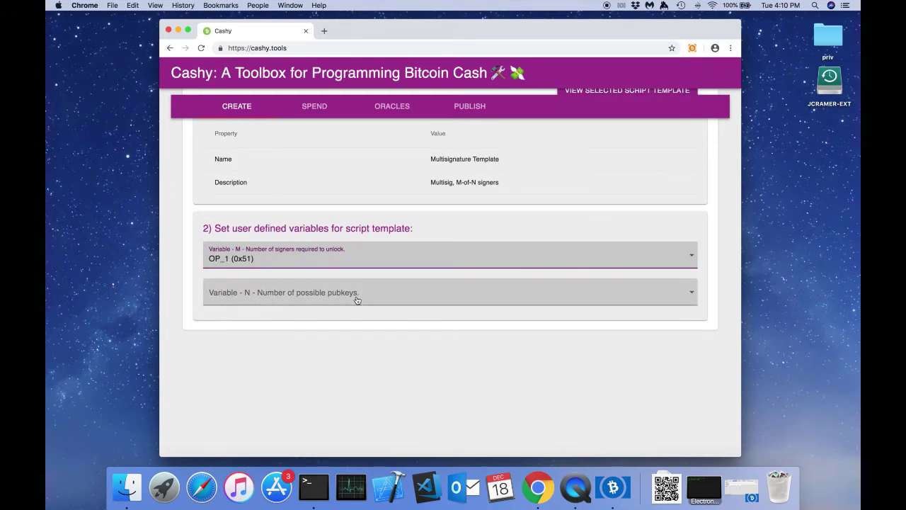
{"action": "left_click", "coordinate": [327, 298]}
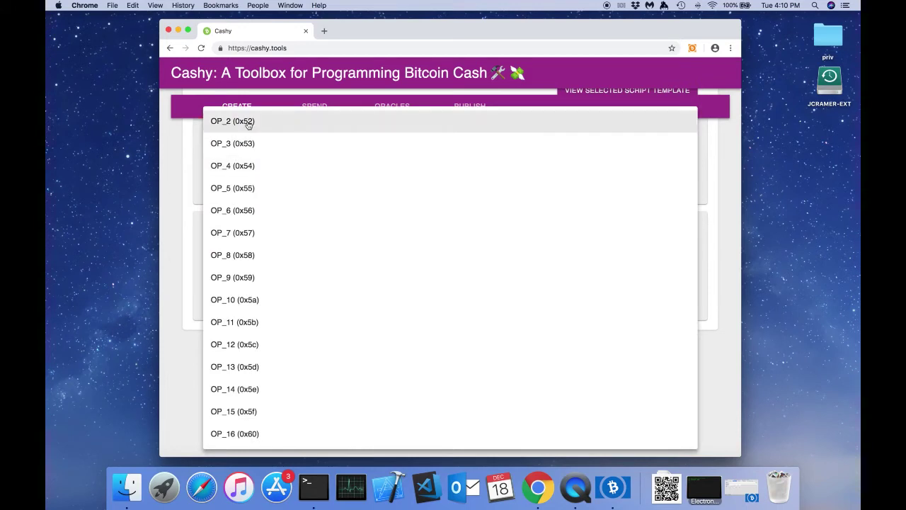
{"action": "left_click", "coordinate": [247, 123]}
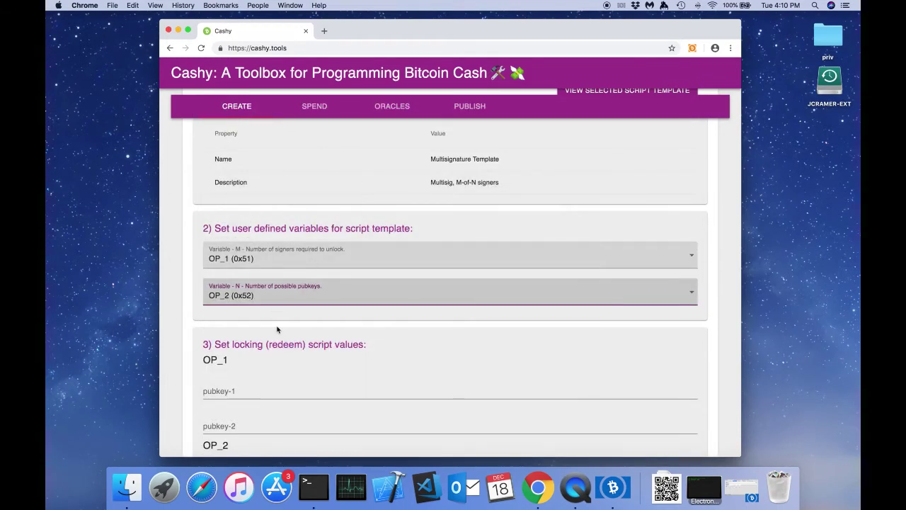
{"action": "left_click", "coordinate": [277, 330]}
{"action": "scroll", "coordinate": [278, 327], "scroll_direction": "down", "scroll_amount": 2}
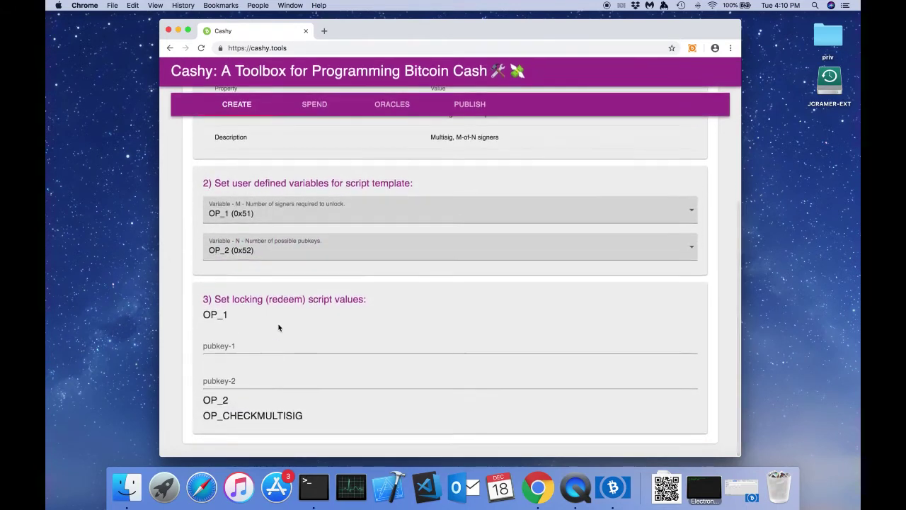
{"action": "left_click", "coordinate": [261, 347]}
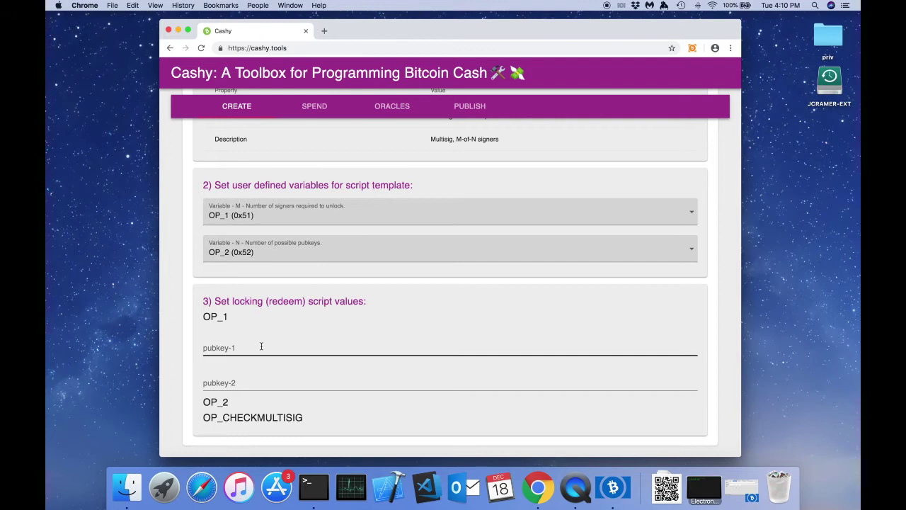
{"action": "left_click", "coordinate": [261, 346]}
{"action": "left_click", "coordinate": [270, 317]}
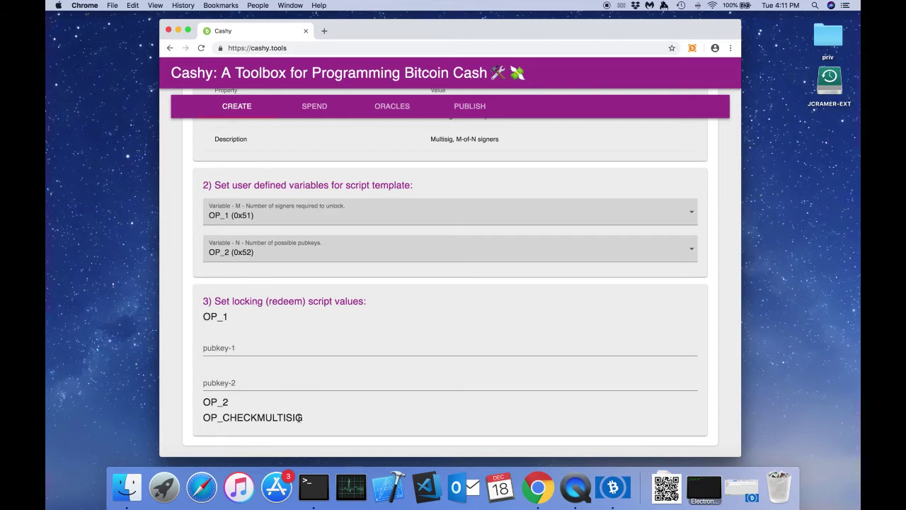
{"action": "left_click", "coordinate": [236, 350]}
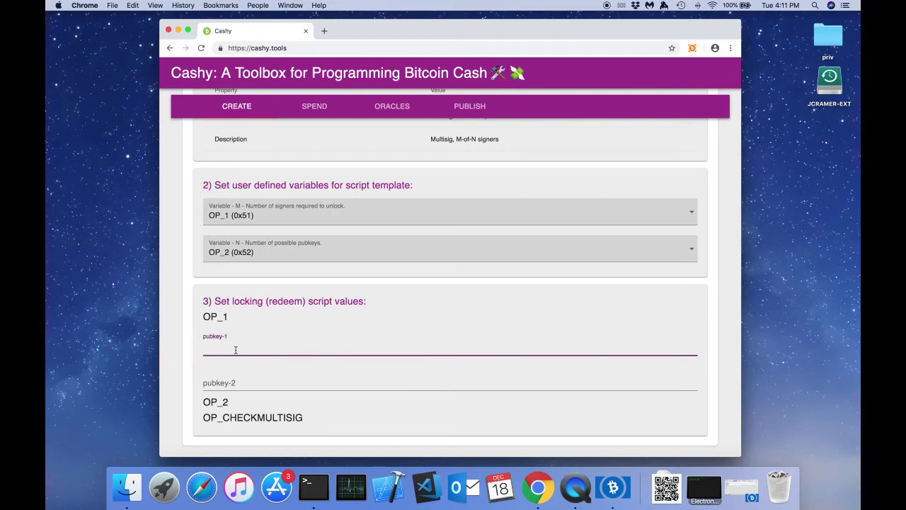
{"action": "left_click", "coordinate": [238, 384]}
{"action": "left_click", "coordinate": [238, 350]}
{"action": "left_click", "coordinate": [239, 380]}
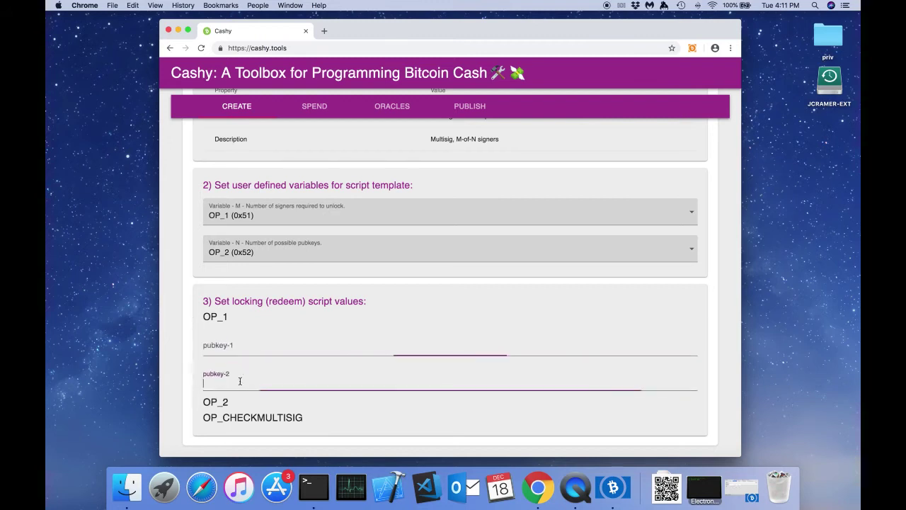
Switch to Electron Cash and copy the public key from the details of the receiving address labelled Cashy 2.
{"action": "left_click", "coordinate": [253, 348]}
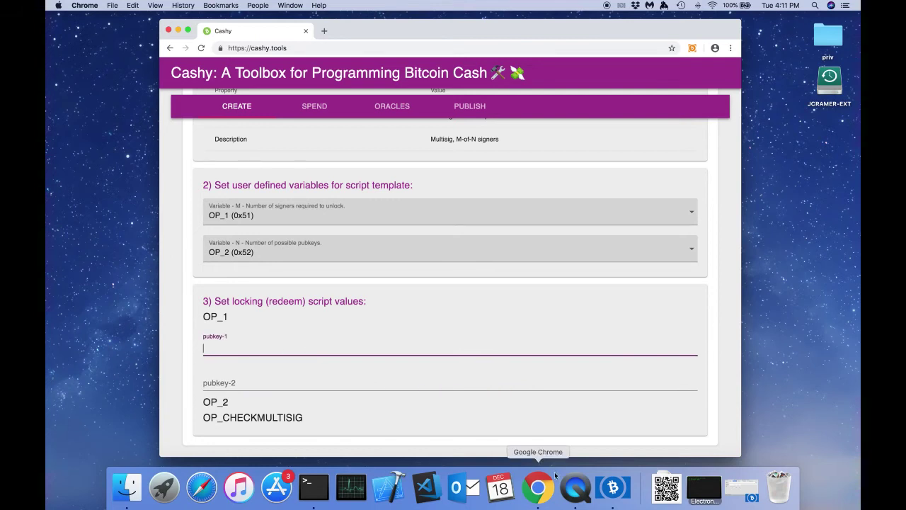
{"action": "left_click", "coordinate": [611, 487]}
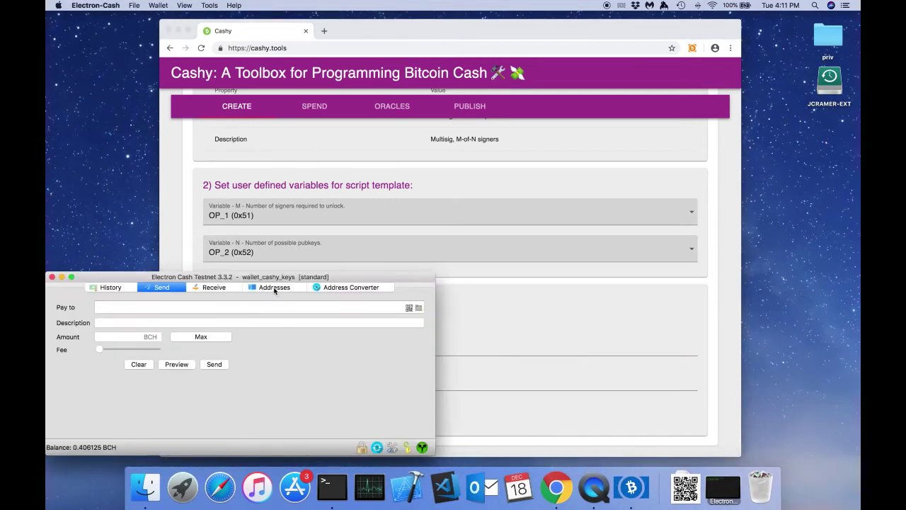
{"action": "left_click", "coordinate": [274, 289]}
{"action": "left_click", "coordinate": [190, 326]}
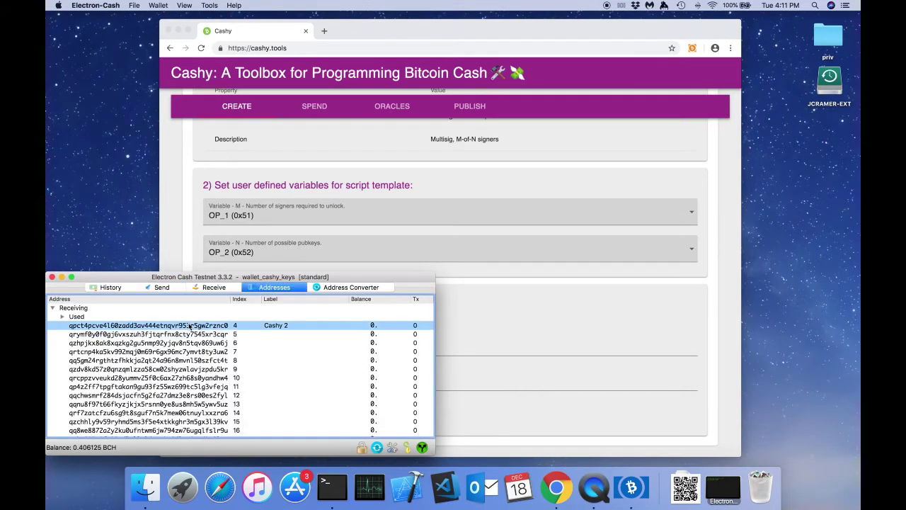
{"action": "right_click", "coordinate": [190, 326]}
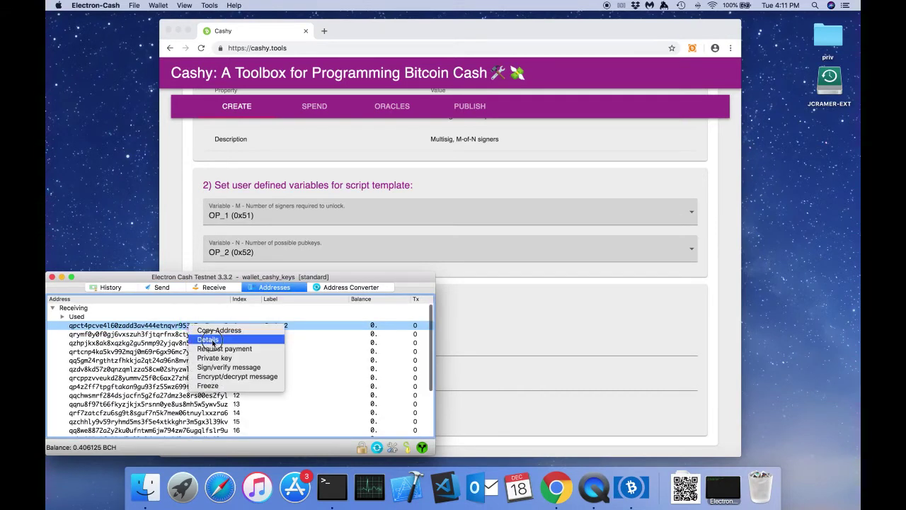
{"action": "left_click", "coordinate": [208, 340]}
{"action": "double_click", "coordinate": [151, 320]}
{"action": "key", "text": "super+c"}
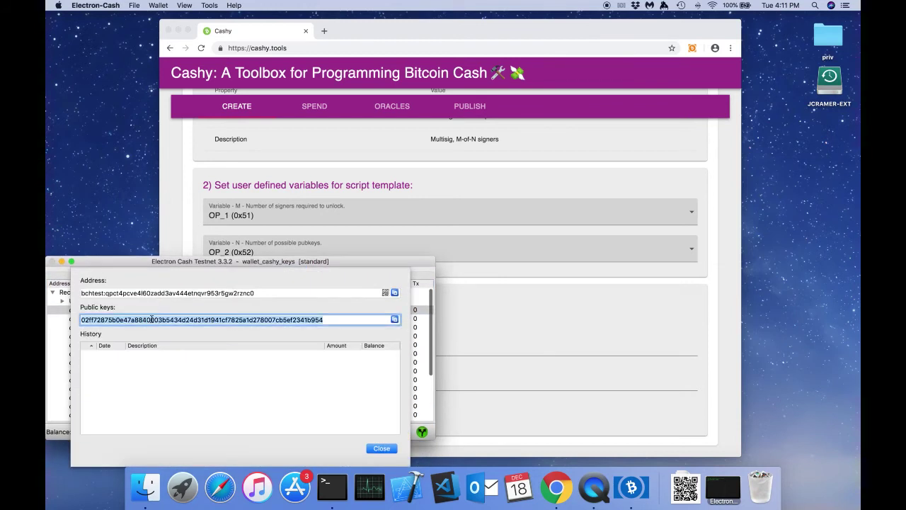
Return to the Cashy page in Chrome and paste the copied public key as pubkey-1.
{"action": "left_click", "coordinate": [463, 338]}
{"action": "left_click", "coordinate": [441, 346]}
{"action": "key", "text": "super+v"}
Back in Electron Cash, close the address details and copy the public key of the receiving address at index 5.
{"action": "left_click", "coordinate": [127, 386]}
{"action": "left_click", "coordinate": [382, 448]}
{"action": "left_click", "coordinate": [166, 335]}
{"action": "right_click", "coordinate": [166, 334]}
{"action": "left_click", "coordinate": [187, 352]}
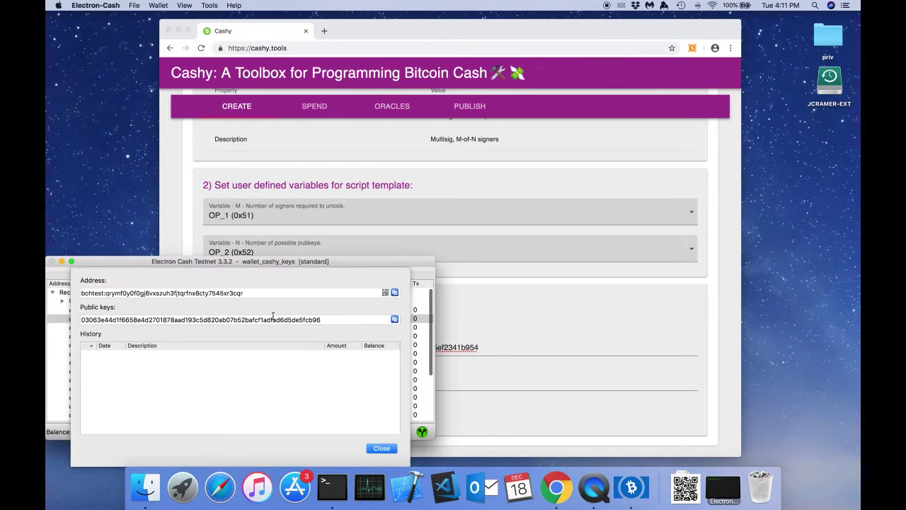
{"action": "double_click", "coordinate": [270, 319]}
{"action": "key", "text": "super+c"}
Return to the Cashy page in Chrome and paste the second public key as pubkey-2.
{"action": "left_click", "coordinate": [505, 341]}
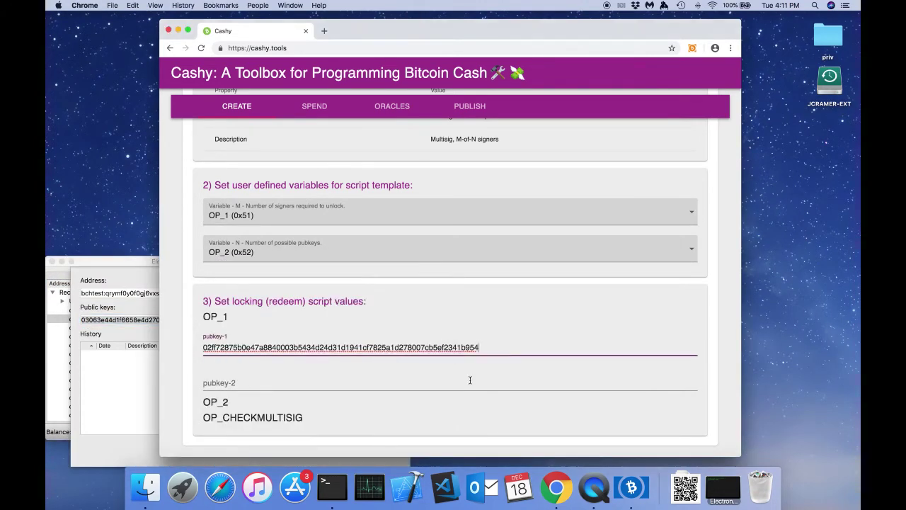
{"action": "left_click", "coordinate": [467, 380]}
{"action": "key", "text": "super+v"}
Pay for 10 minutes of P2SH calculator time with Badger Wallet and approve the payment.
{"action": "scroll", "coordinate": [469, 342], "scroll_direction": "down", "scroll_amount": 2}
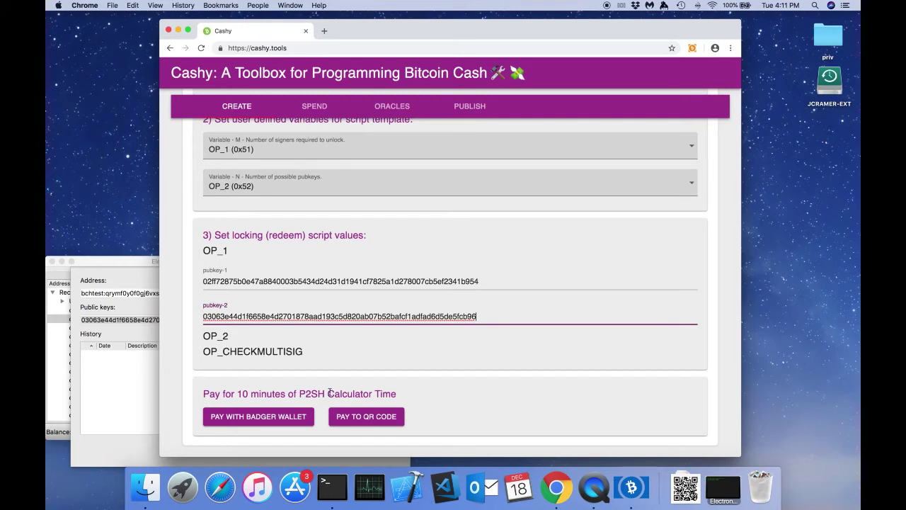
{"action": "left_click", "coordinate": [283, 416]}
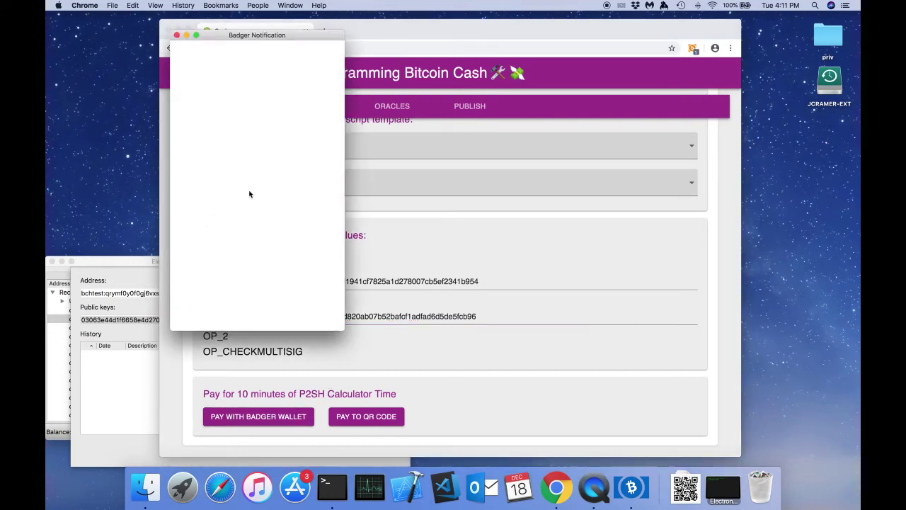
{"action": "left_click", "coordinate": [293, 311]}
Calculate the contract's P2SH address and highlight the generated redeem script hex and address for review.
{"action": "scroll", "coordinate": [449, 353], "scroll_direction": "down", "scroll_amount": 3}
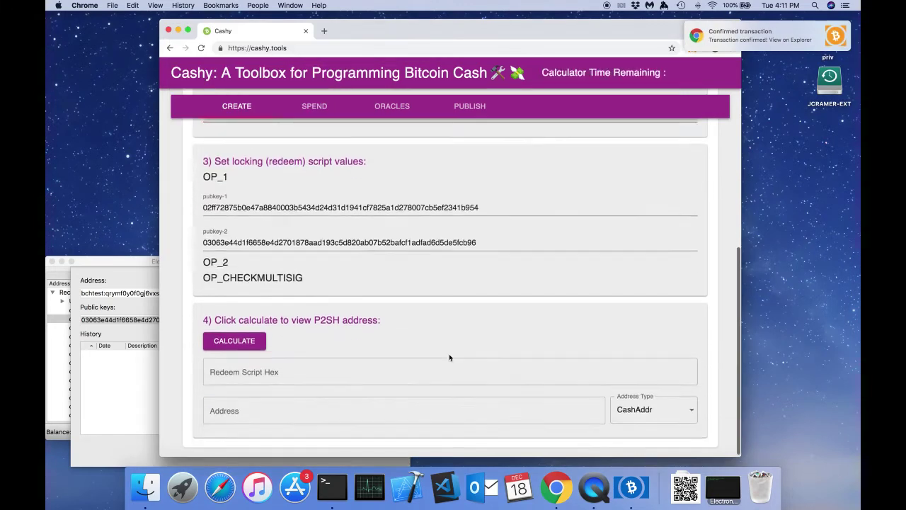
{"action": "left_click", "coordinate": [243, 339]}
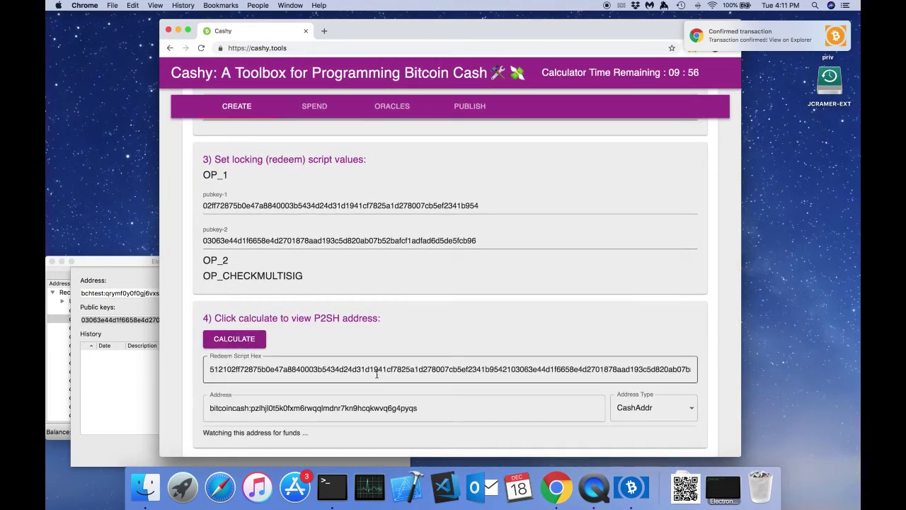
{"action": "left_click", "coordinate": [318, 370]}
{"action": "key", "text": "super+a"}
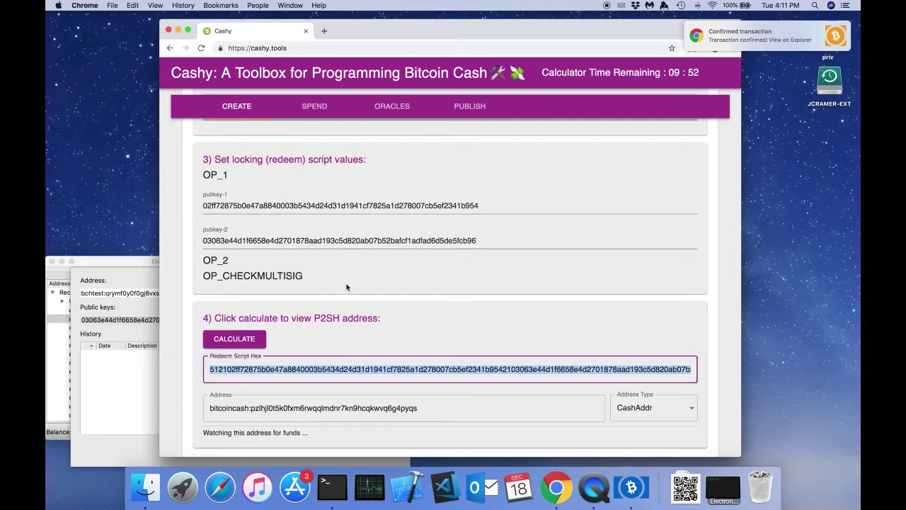
{"action": "left_click", "coordinate": [465, 413]}
{"action": "key", "text": "super+a"}
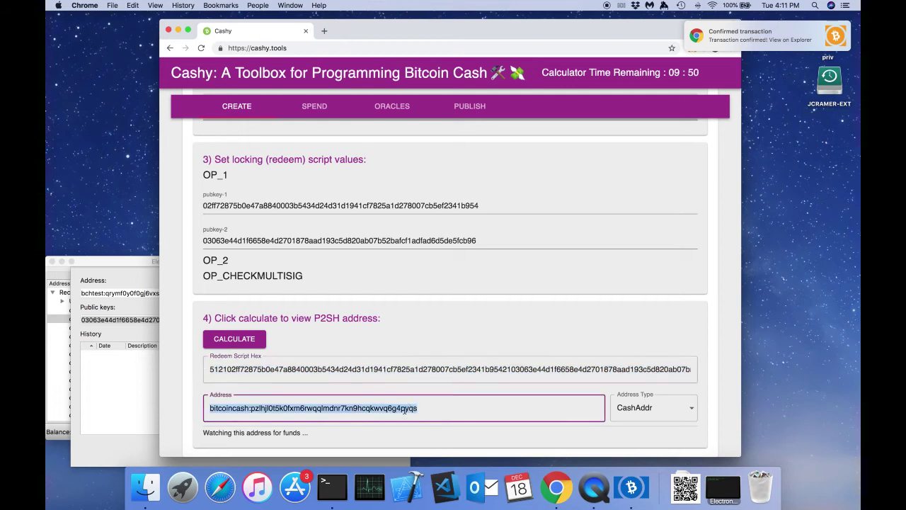
{"action": "triple_click", "coordinate": [276, 413]}
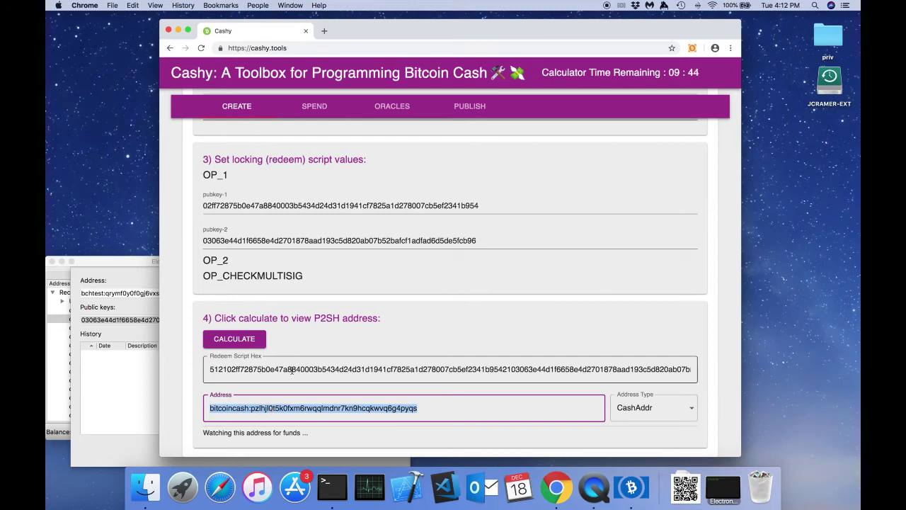
{"action": "left_click", "coordinate": [368, 403]}
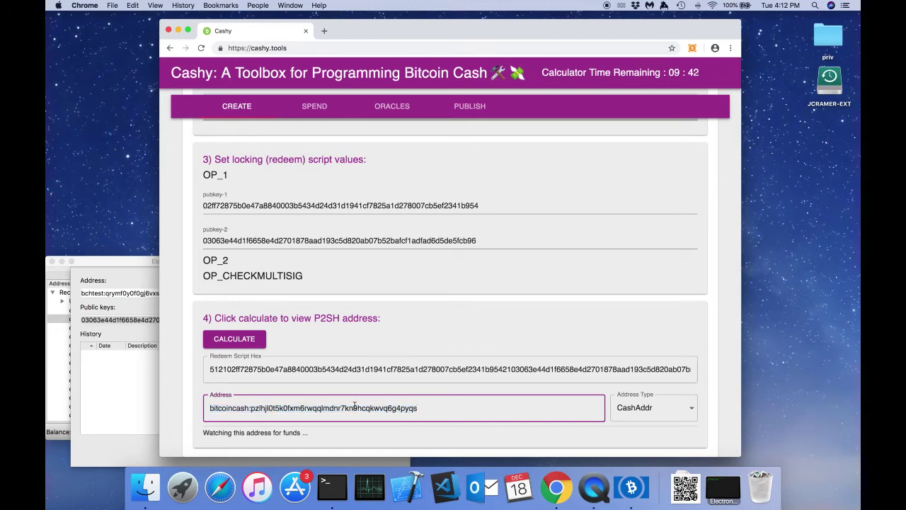
Change the address type to CashAddr Testnet and copy the contract's testnet address.
{"action": "left_click", "coordinate": [648, 408]}
{"action": "left_click", "coordinate": [646, 345]}
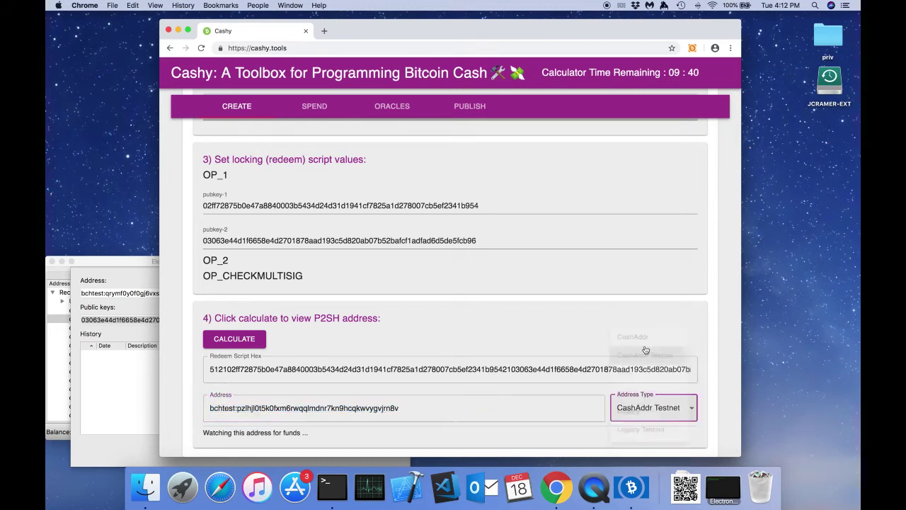
{"action": "left_click", "coordinate": [306, 410]}
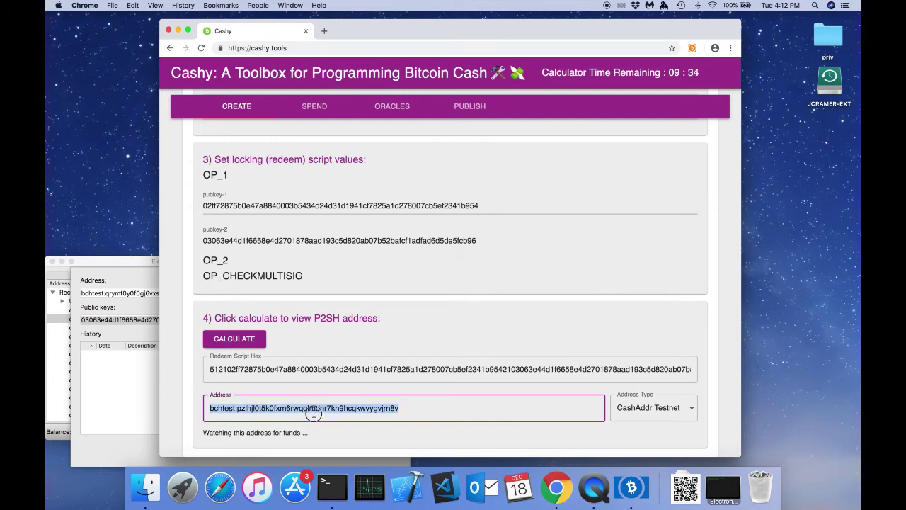
{"action": "key", "text": "super+c"}
In Electron Cash, close the address details and enter the copied contract address as the recipient of a new payment.
{"action": "left_click", "coordinate": [88, 355]}
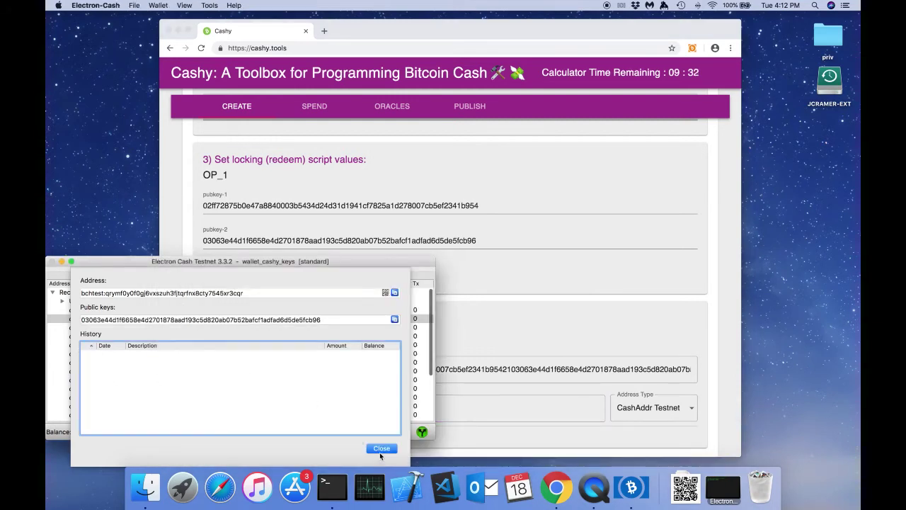
{"action": "left_click", "coordinate": [380, 447]}
{"action": "left_click", "coordinate": [145, 288]}
{"action": "left_click", "coordinate": [141, 307]}
{"action": "key", "text": "super+v"}
Set the payment amount to 0.01 BCH, send it to the contract address and confirm the transaction.
{"action": "left_click", "coordinate": [120, 334]}
{"action": "type", "text": "0"}
{"action": "left_click", "coordinate": [214, 364]}
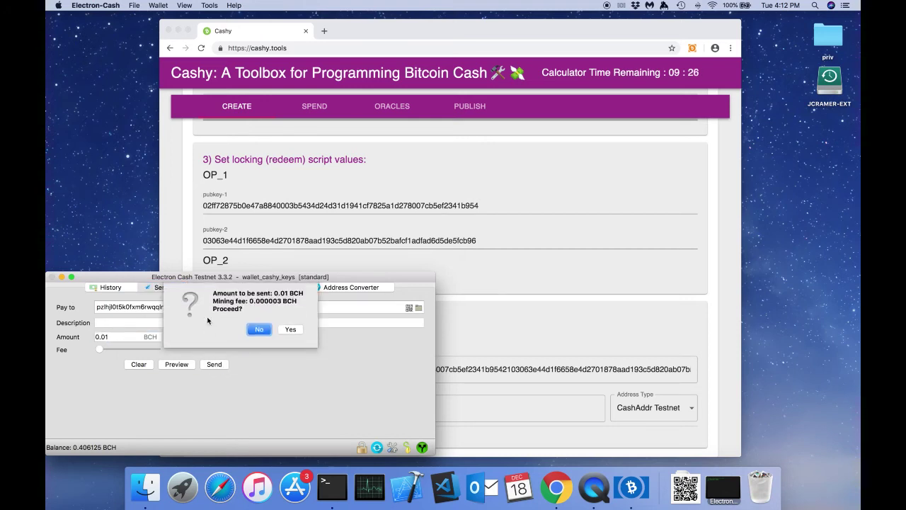
{"action": "left_click", "coordinate": [290, 328]}
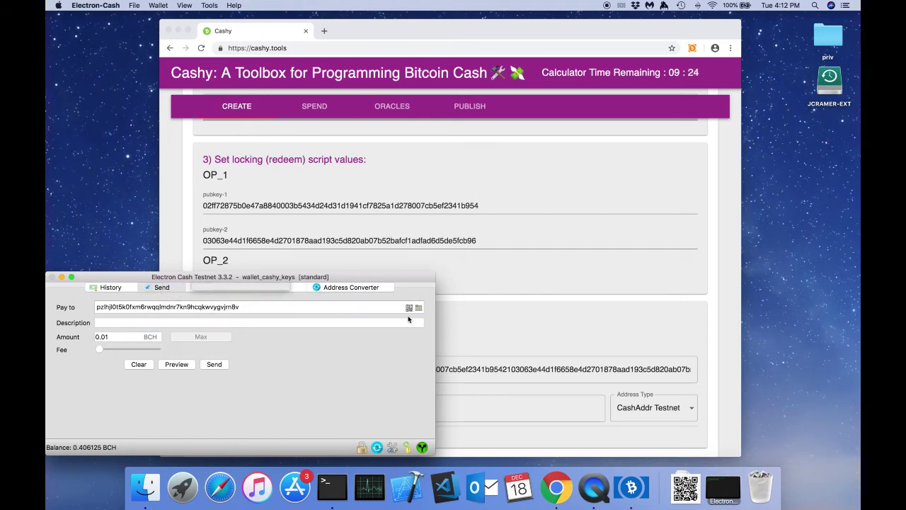
Check in Cashy whether the contract address has received funds, and dismiss the payment message in Electron Cash.
{"action": "left_click", "coordinate": [518, 310]}
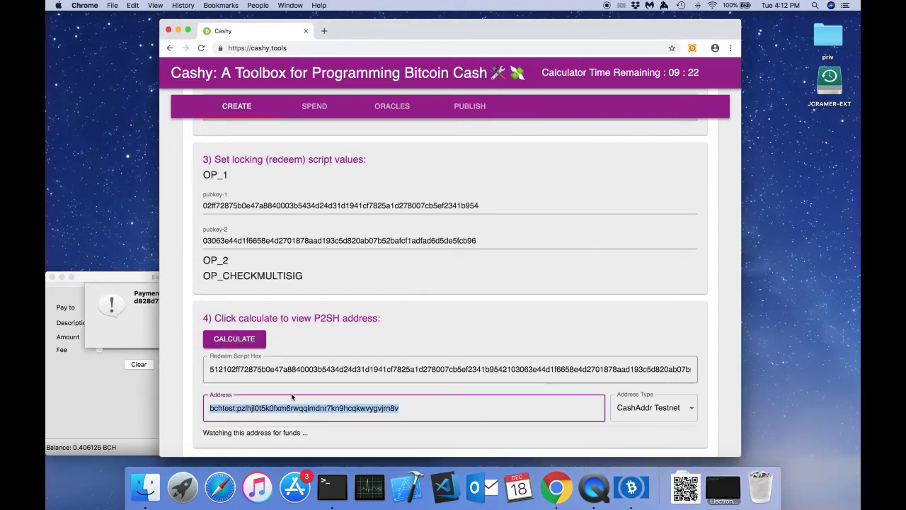
{"action": "scroll", "coordinate": [269, 439], "scroll_direction": "down", "scroll_amount": 2}
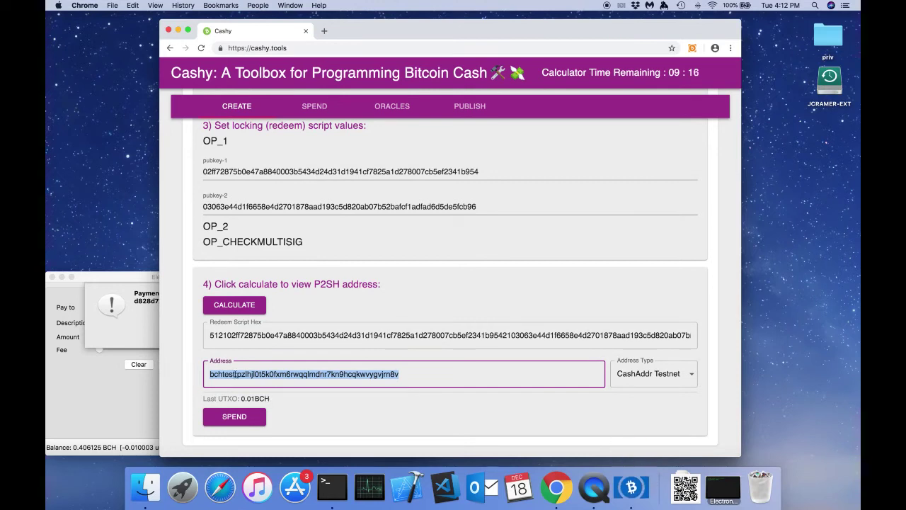
{"action": "left_click", "coordinate": [141, 325]}
{"action": "left_click", "coordinate": [374, 331]}
{"action": "left_click", "coordinate": [515, 327]}
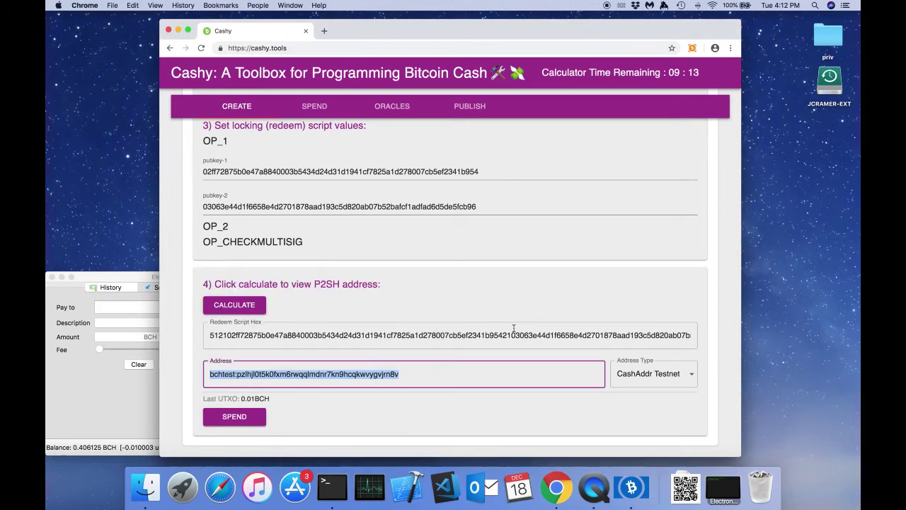
Start spending from the funded contract address and review the prefilled P2SH address, Multisignature template and redeem script values.
{"action": "left_click", "coordinate": [324, 423]}
{"action": "left_click", "coordinate": [248, 419]}
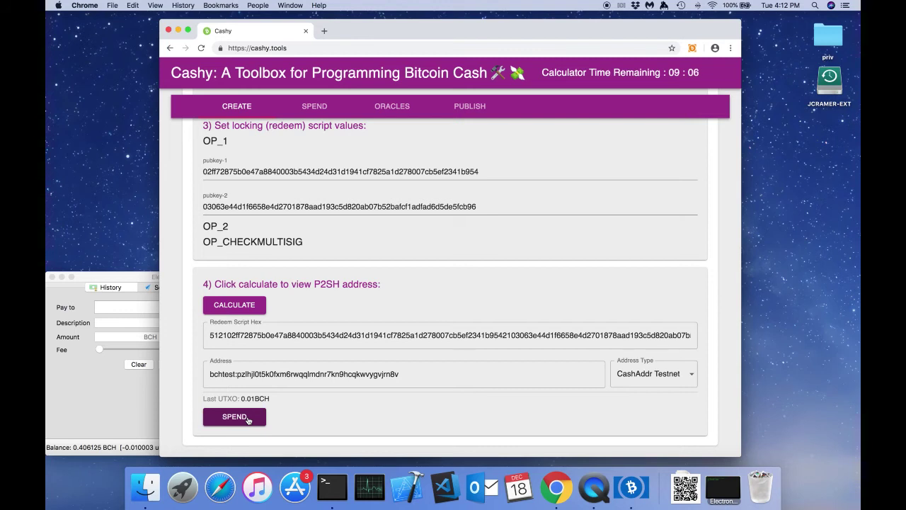
{"action": "left_click", "coordinate": [248, 419]}
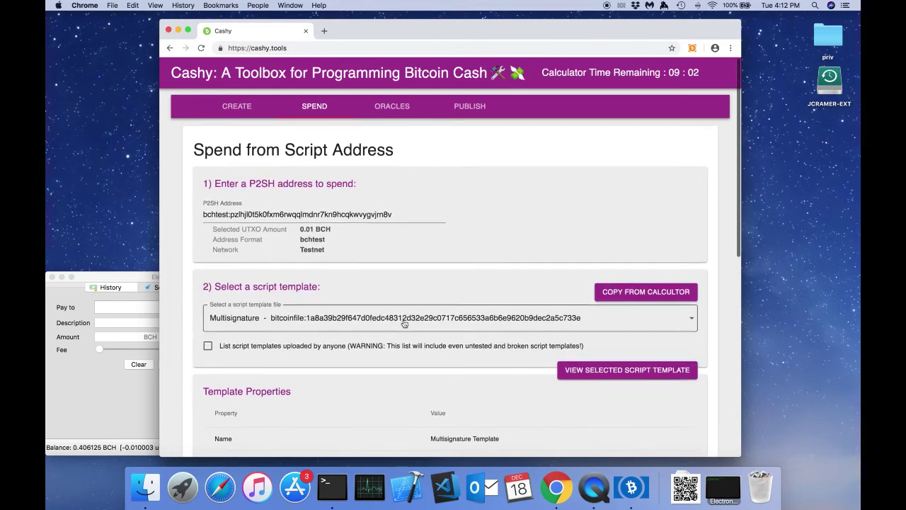
{"action": "scroll", "coordinate": [404, 323], "scroll_direction": "down", "scroll_amount": 1}
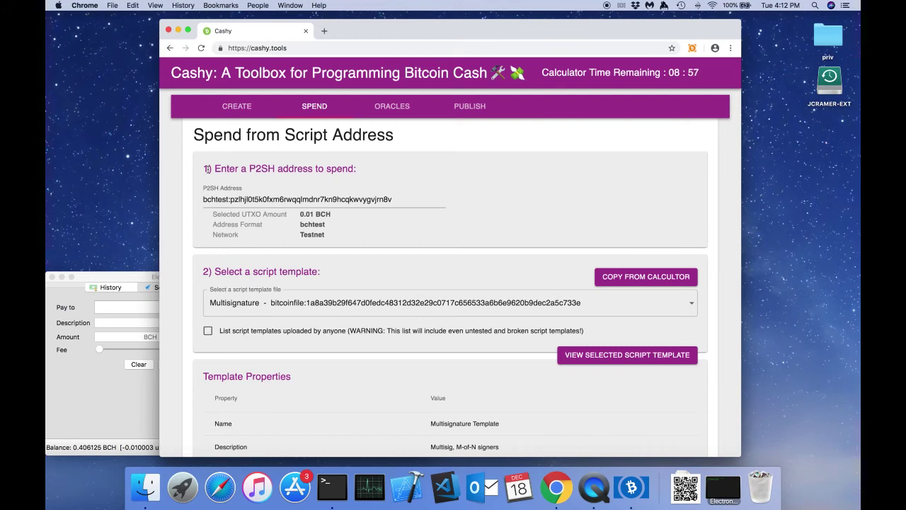
{"action": "scroll", "coordinate": [323, 301], "scroll_direction": "down", "scroll_amount": 5}
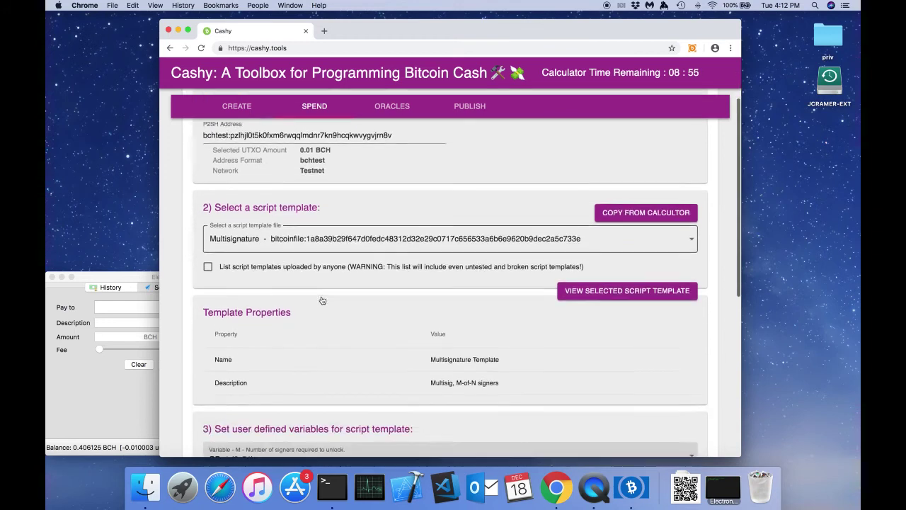
{"action": "scroll", "coordinate": [322, 301], "scroll_direction": "down", "scroll_amount": 5}
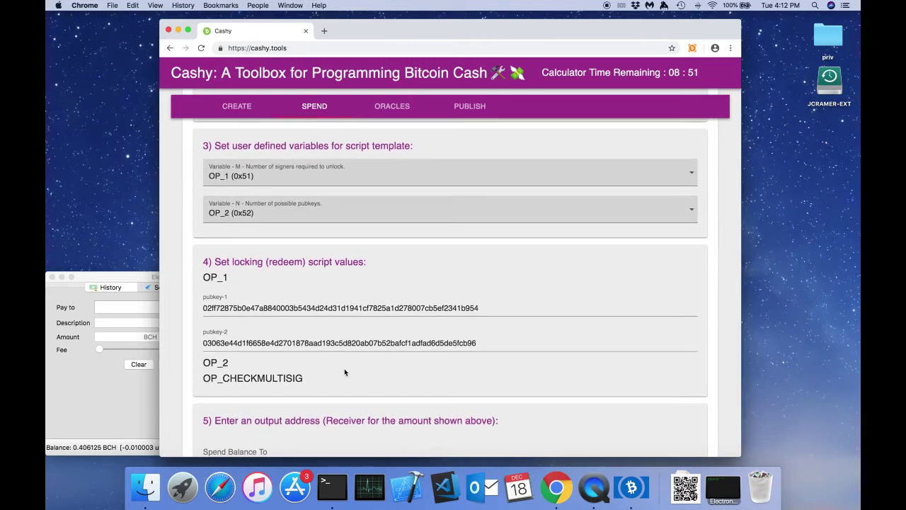
Copy the wallet's receiving address from Electron Cash and enter it in Cashy as the output address for the spent balance.
{"action": "scroll", "coordinate": [344, 370], "scroll_direction": "down", "scroll_amount": 1}
{"action": "left_click", "coordinate": [294, 408]}
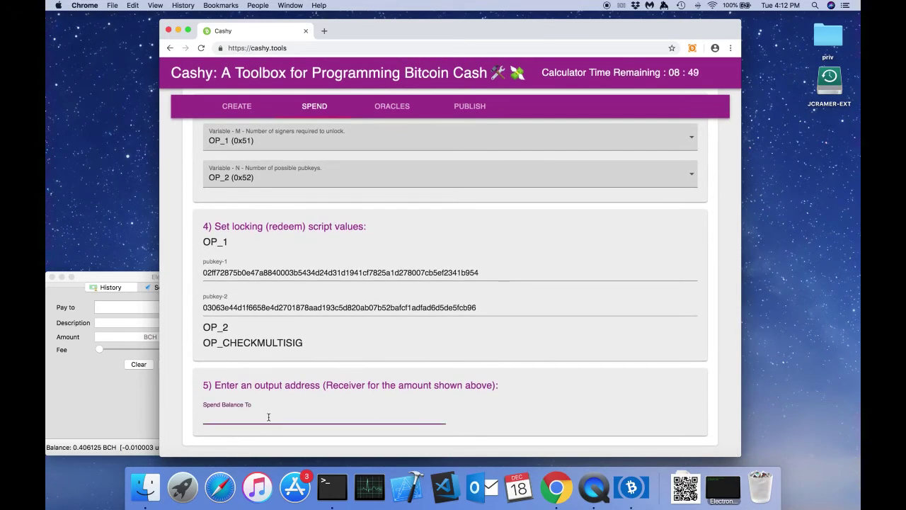
{"action": "left_click", "coordinate": [126, 394]}
{"action": "left_click", "coordinate": [212, 288]}
{"action": "double_click", "coordinate": [186, 309]}
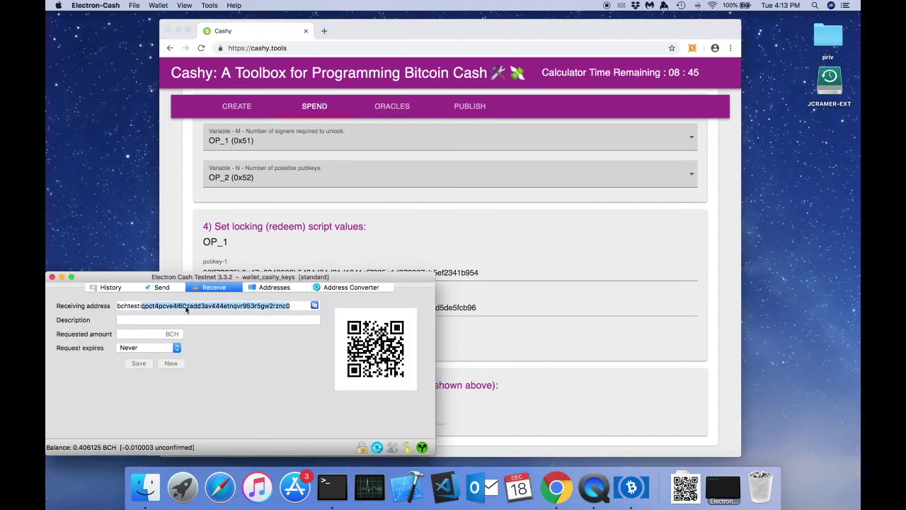
{"action": "left_click", "coordinate": [485, 389]}
{"action": "left_click", "coordinate": [386, 408]}
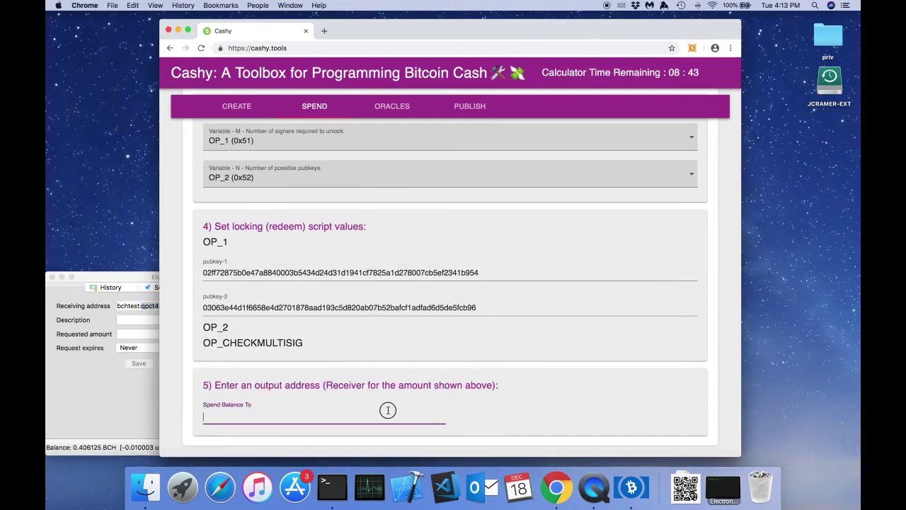
{"action": "key", "text": "cmd+v"}
{"action": "scroll", "coordinate": [463, 403], "scroll_direction": "down", "scroll_amount": 3}
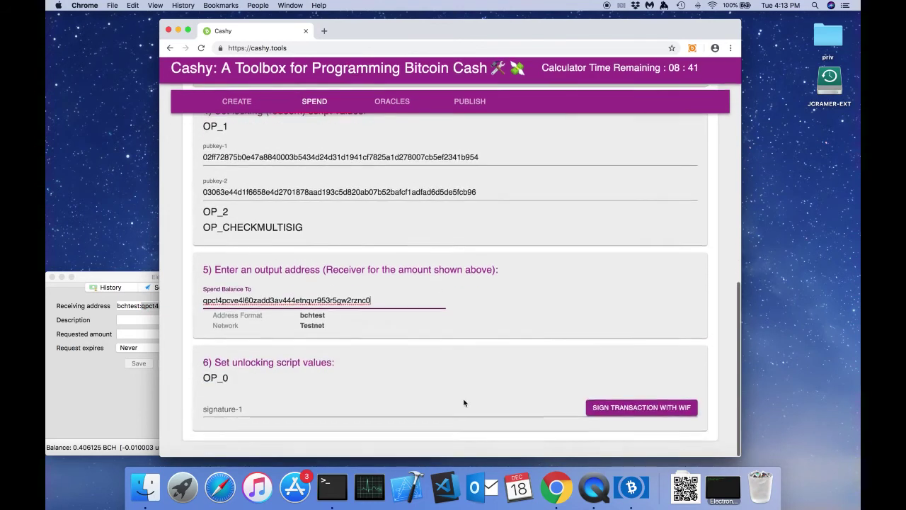
Examine the unlocking script values OP_0 and signature-1 against the locking script.
{"action": "left_click", "coordinate": [154, 310]}
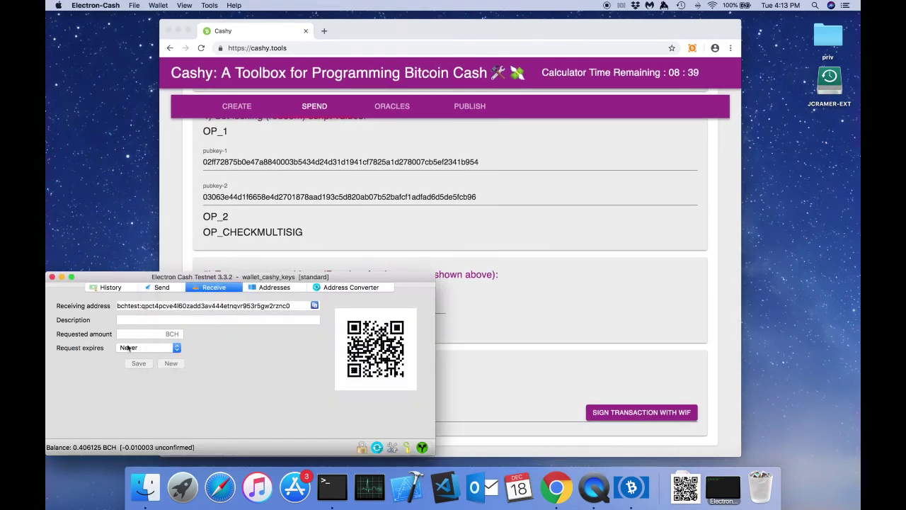
{"action": "left_click", "coordinate": [475, 345]}
{"action": "left_click", "coordinate": [304, 410]}
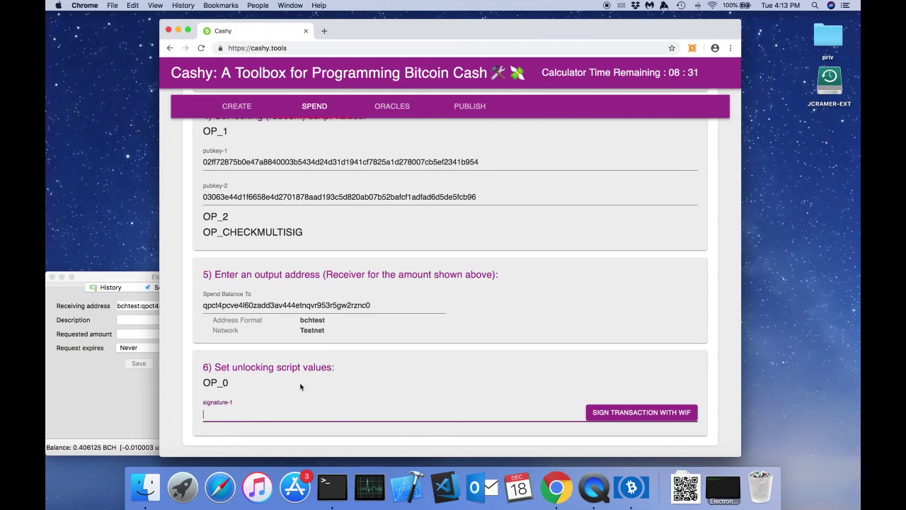
{"action": "left_click", "coordinate": [332, 386]}
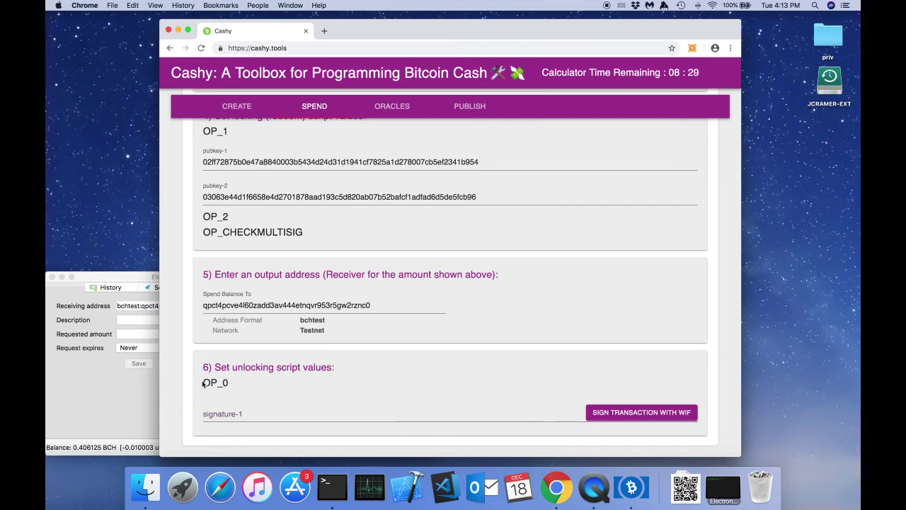
{"action": "scroll", "coordinate": [315, 370], "scroll_direction": "up", "scroll_amount": 1}
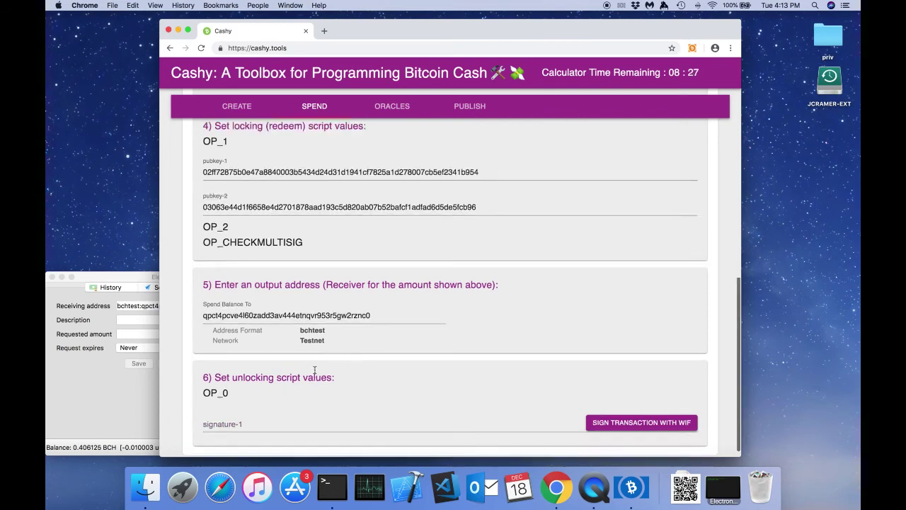
{"action": "scroll", "coordinate": [359, 405], "scroll_direction": "down", "scroll_amount": 1}
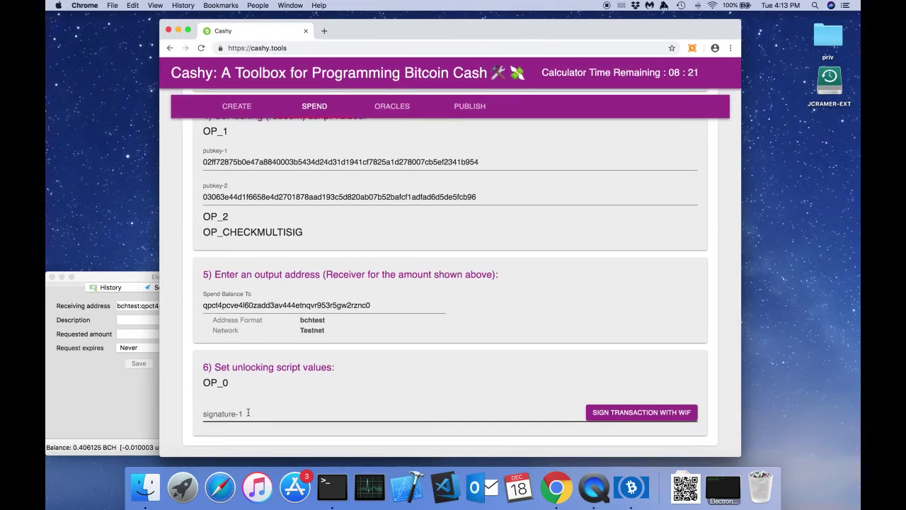
{"action": "left_click", "coordinate": [247, 411]}
{"action": "left_click", "coordinate": [433, 386]}
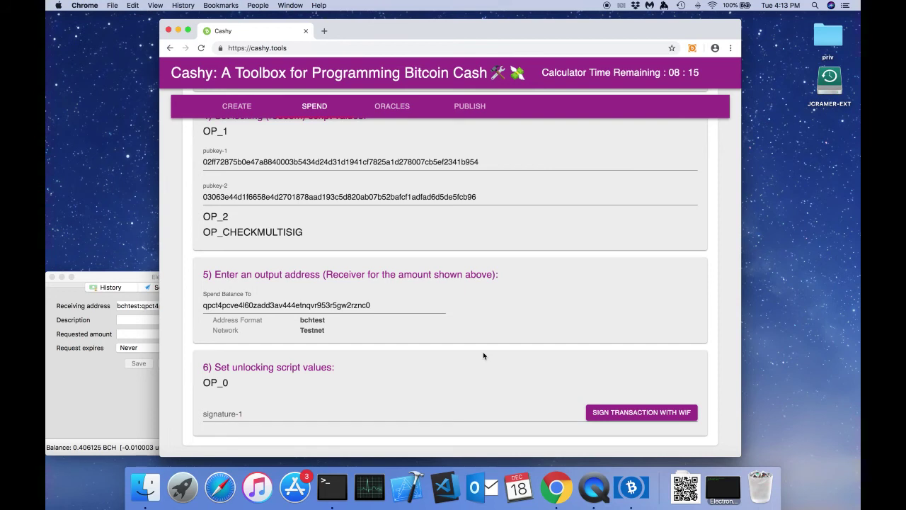
Open WIF signing for signature-1, then in Electron Cash show the private key of the Cashy 2 address and copy it.
{"action": "left_click", "coordinate": [614, 415]}
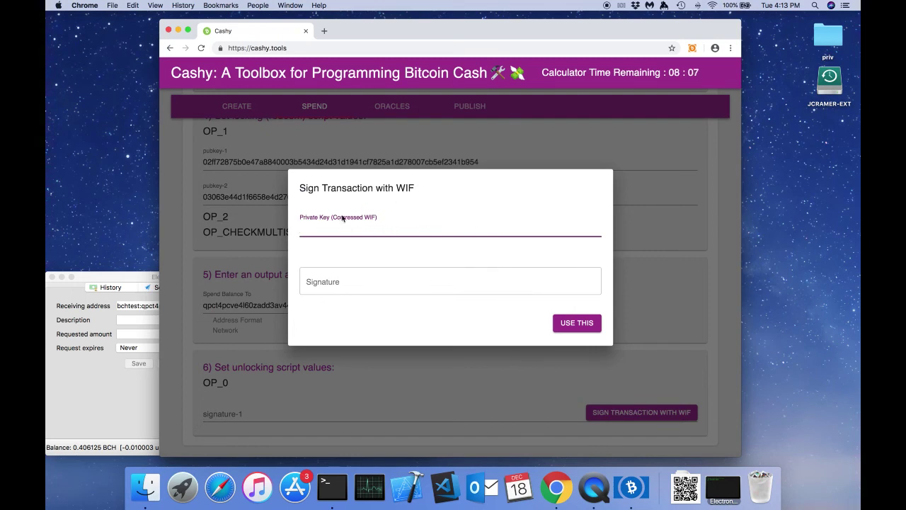
{"action": "left_click", "coordinate": [136, 276]}
{"action": "left_click", "coordinate": [279, 286]}
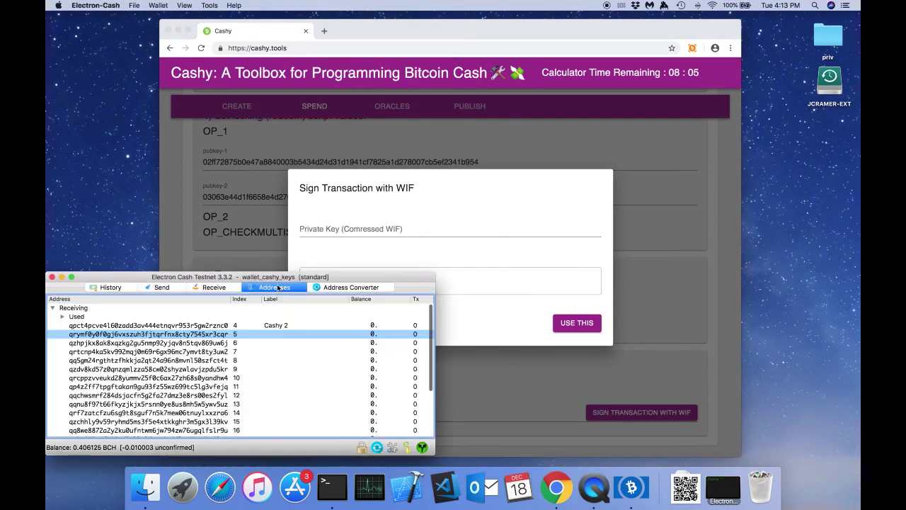
{"action": "left_click", "coordinate": [180, 326]}
{"action": "right_click", "coordinate": [180, 326]}
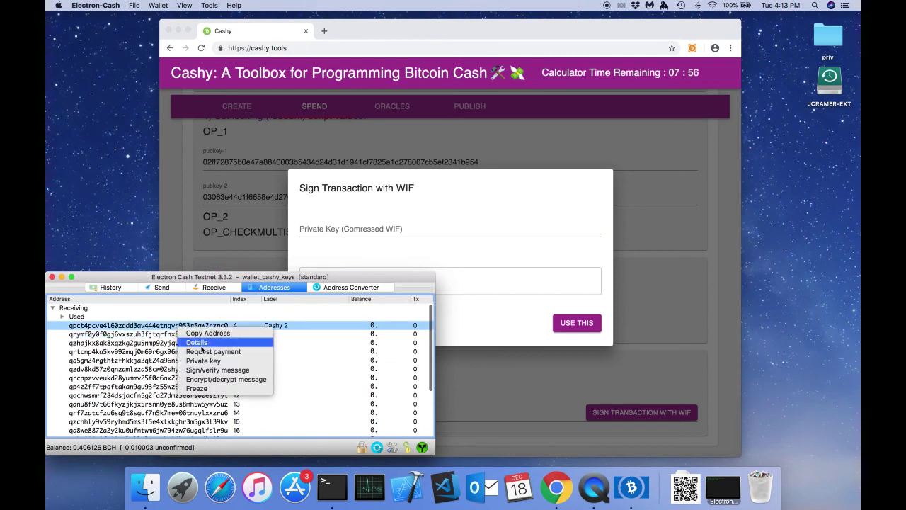
{"action": "left_click", "coordinate": [206, 359]}
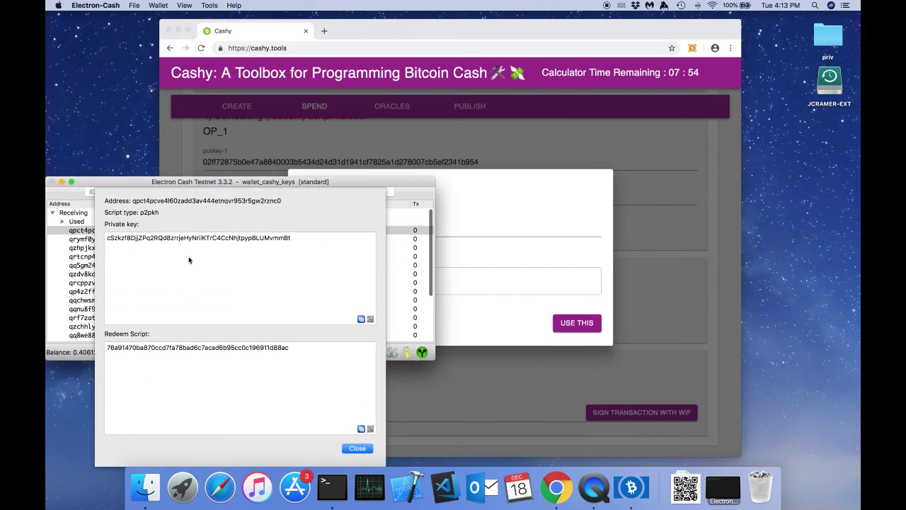
{"action": "double_click", "coordinate": [189, 238]}
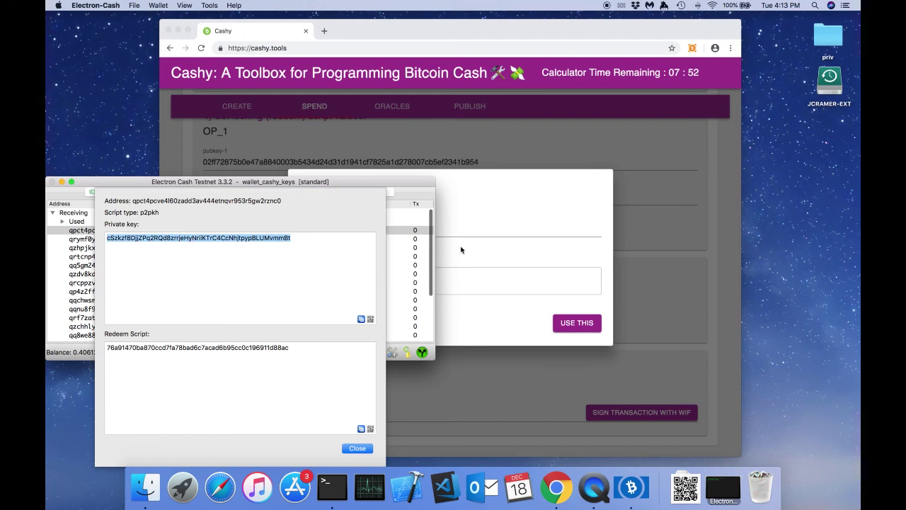
Paste the private key into Cashy's compressed WIF field and use the generated signature as signature-1.
{"action": "left_click", "coordinate": [445, 233]}
{"action": "key", "text": "super+v"}
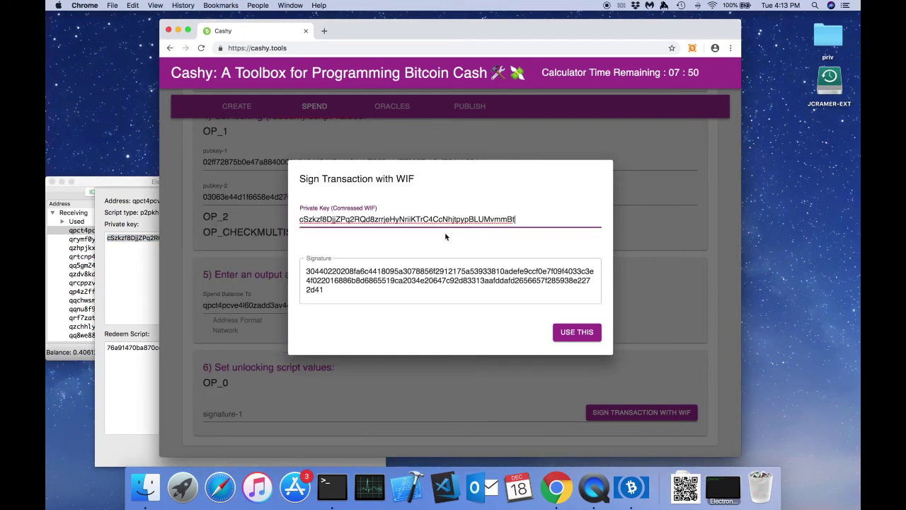
{"action": "left_click", "coordinate": [571, 333]}
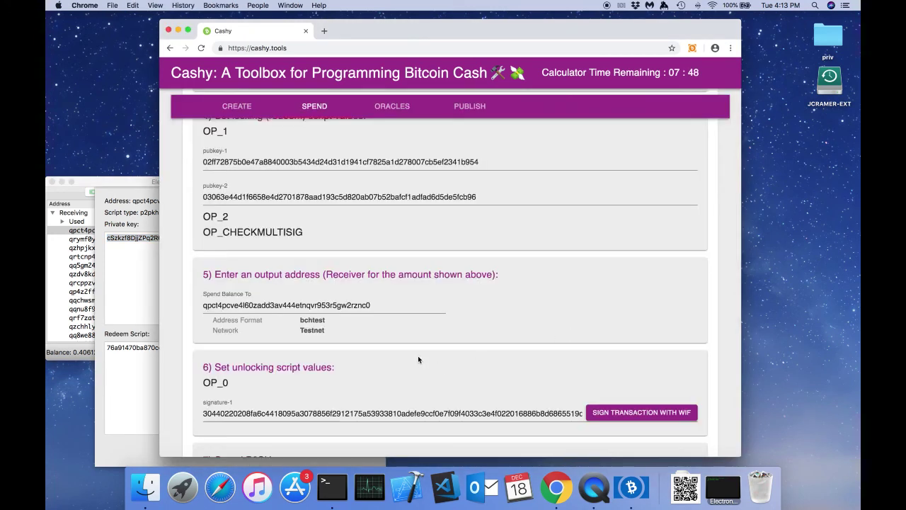
Spend the P2SH balance with the signed transaction and bring the resulting transaction ID and hex into view.
{"action": "scroll", "coordinate": [418, 355], "scroll_direction": "down", "scroll_amount": 3}
{"action": "left_click", "coordinate": [265, 367]}
{"action": "scroll", "coordinate": [456, 347], "scroll_direction": "down", "scroll_amount": 1}
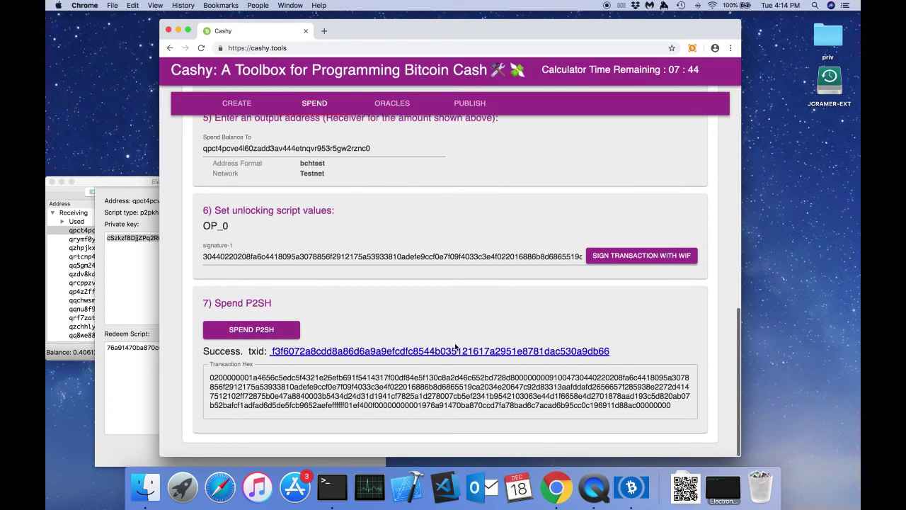